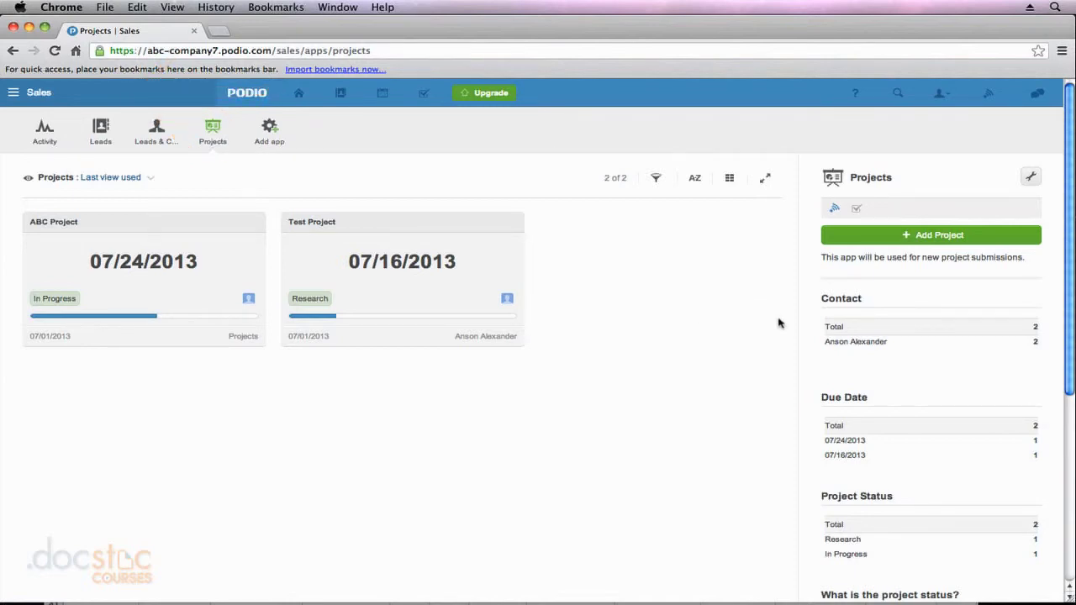
Scroll down the Projects page to reach the bottom of the right sidebar.
{"action": "scroll", "coordinate": [778, 323], "scroll_direction": "down", "scroll_amount": 3}
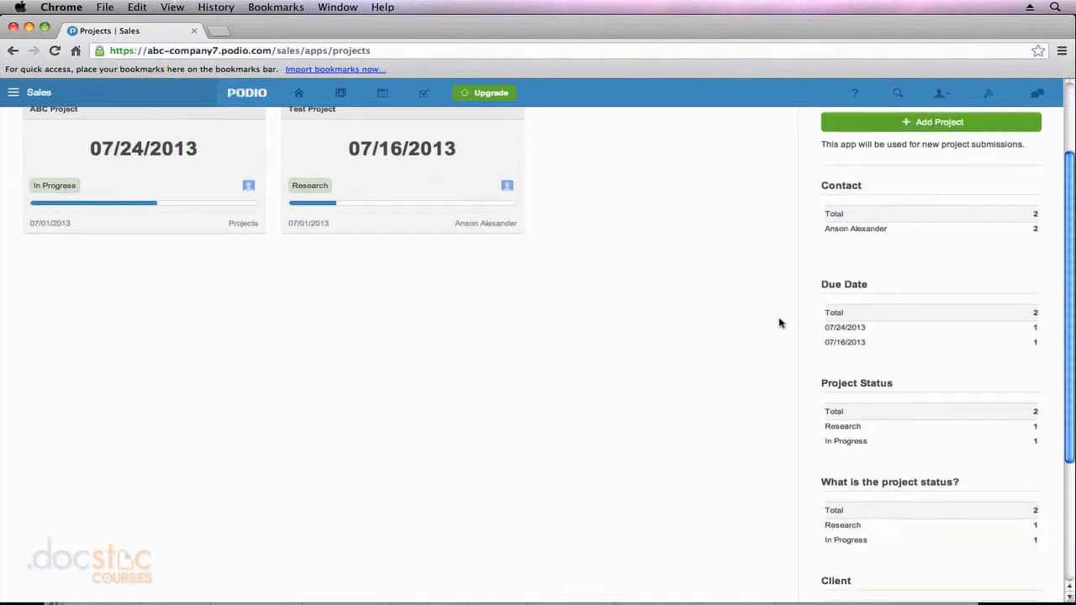
{"action": "scroll", "coordinate": [778, 323], "scroll_direction": "down", "scroll_amount": 5}
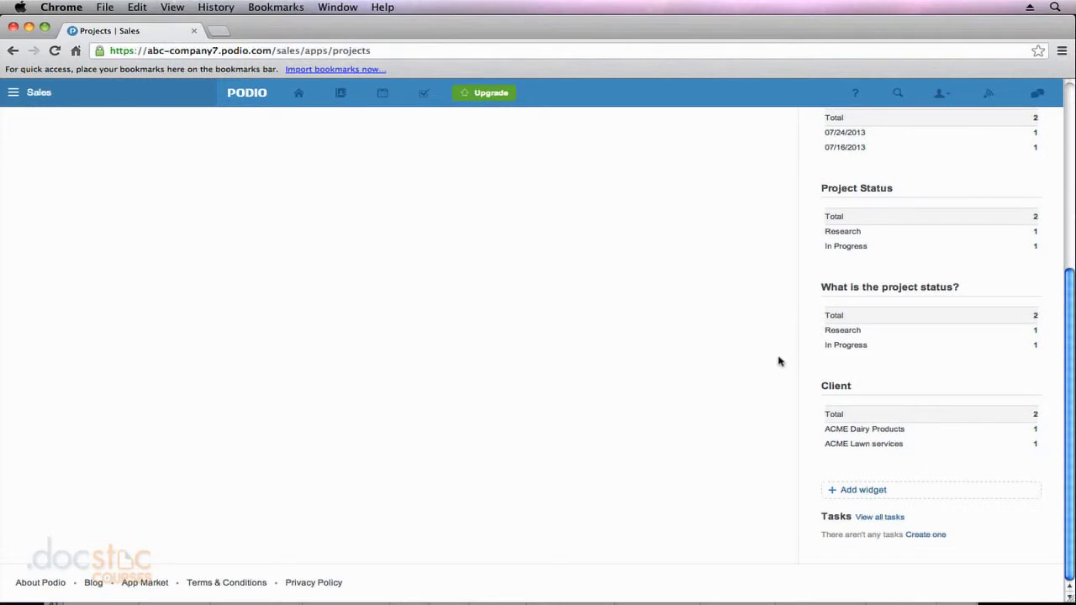
{"action": "left_click", "coordinate": [891, 492]}
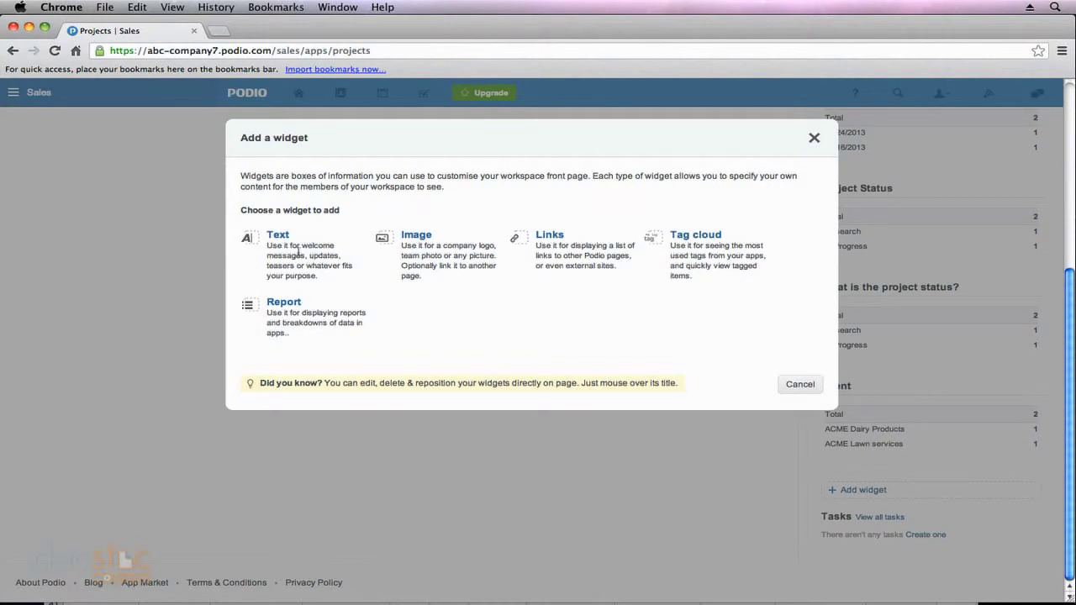
Create a Text widget titled 'Welcome!' with body 'Welcome to the projects app!' and save it.
{"action": "left_click", "coordinate": [278, 235]}
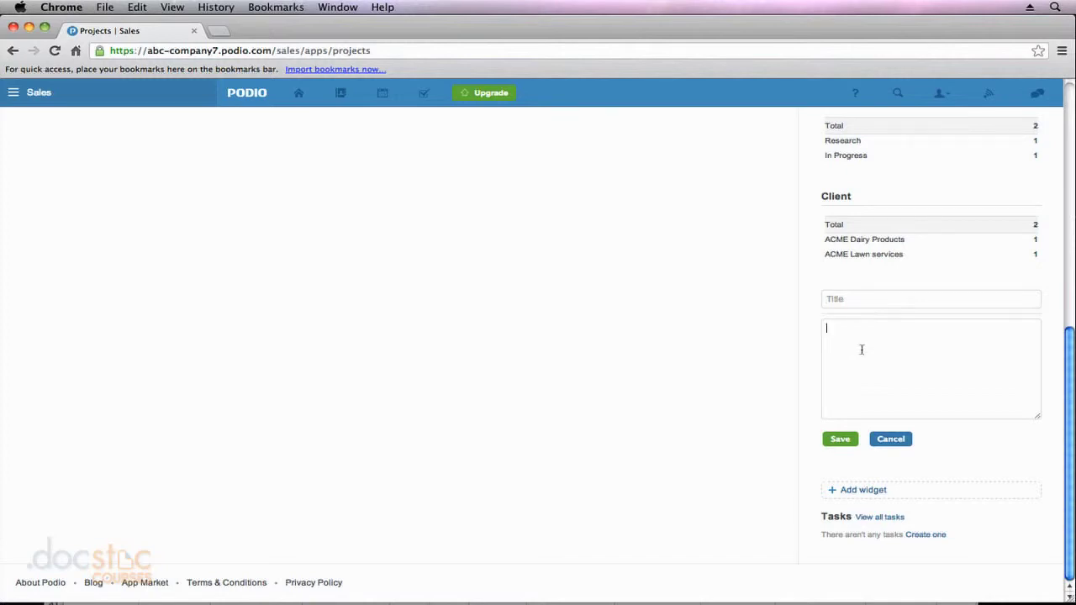
{"action": "left_click", "coordinate": [851, 299]}
{"action": "type", "text": "Welcome!"}
{"action": "left_click", "coordinate": [853, 357]}
{"action": "type", "text": "Welcome to the projects app!"}
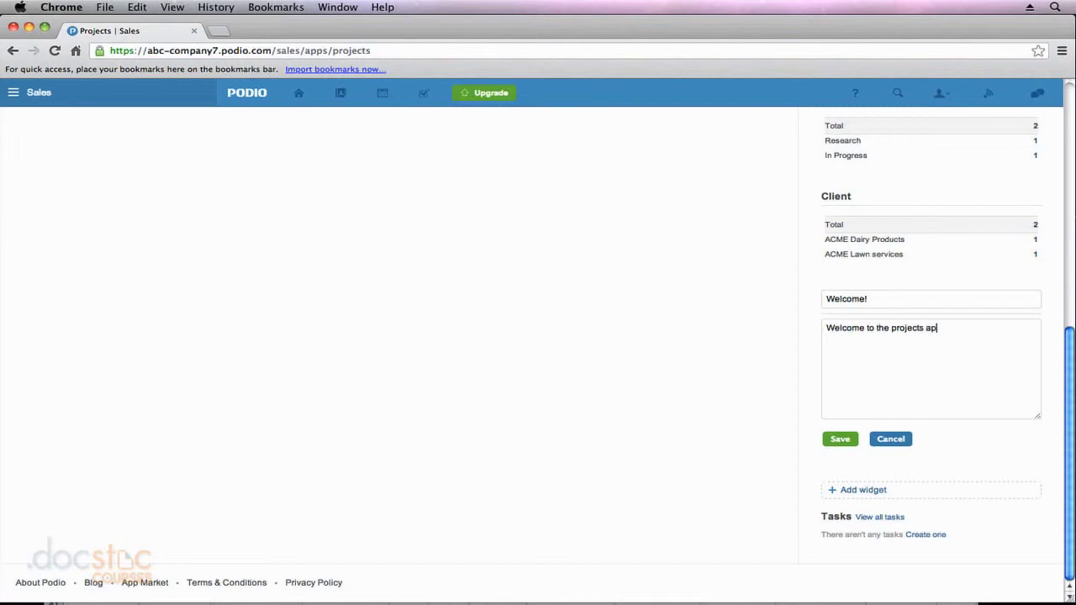
{"action": "left_click", "coordinate": [840, 441]}
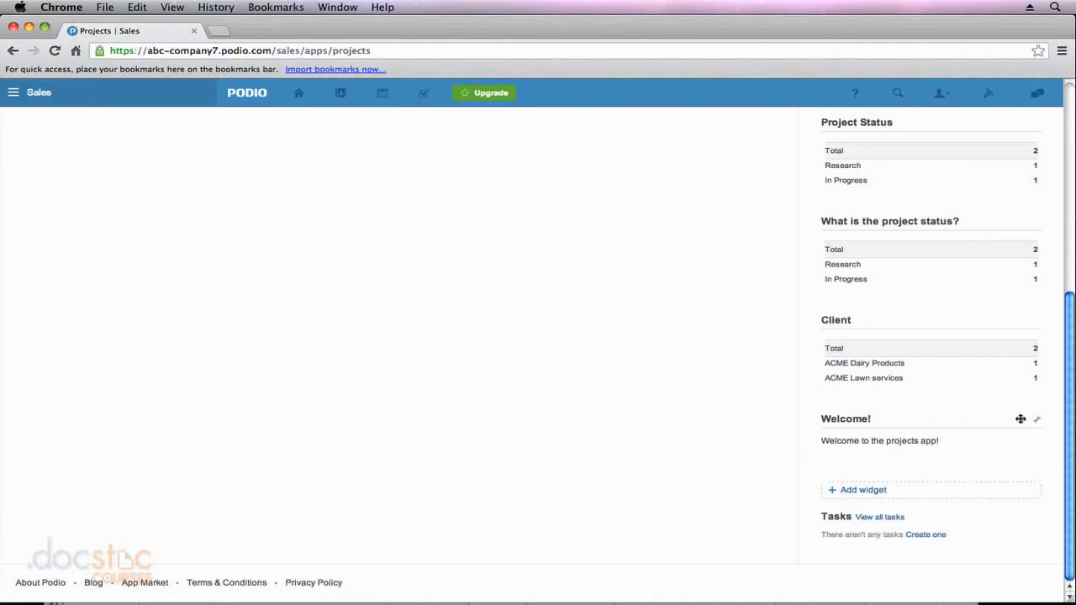
Drag the Welcome! widget to the top of the sidebar, above Contact.
{"action": "left_click_drag", "start_coordinate": [1019, 421], "coordinate": [1012, 164]}
{"action": "scroll", "coordinate": [986, 196], "scroll_direction": "up", "scroll_amount": 3}
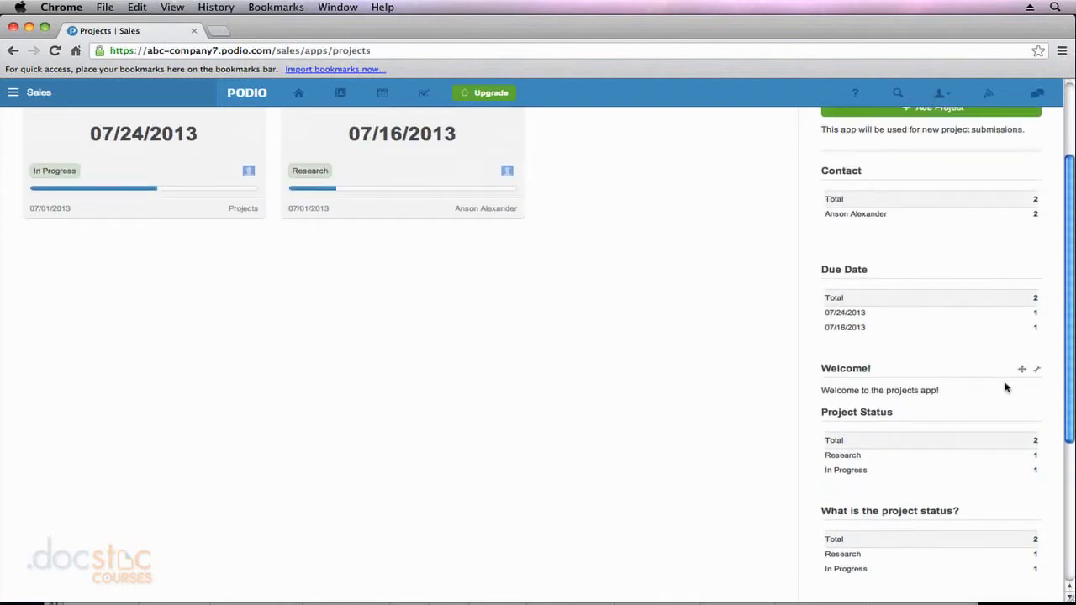
{"action": "left_click_drag", "start_coordinate": [1021, 368], "coordinate": [1014, 165]}
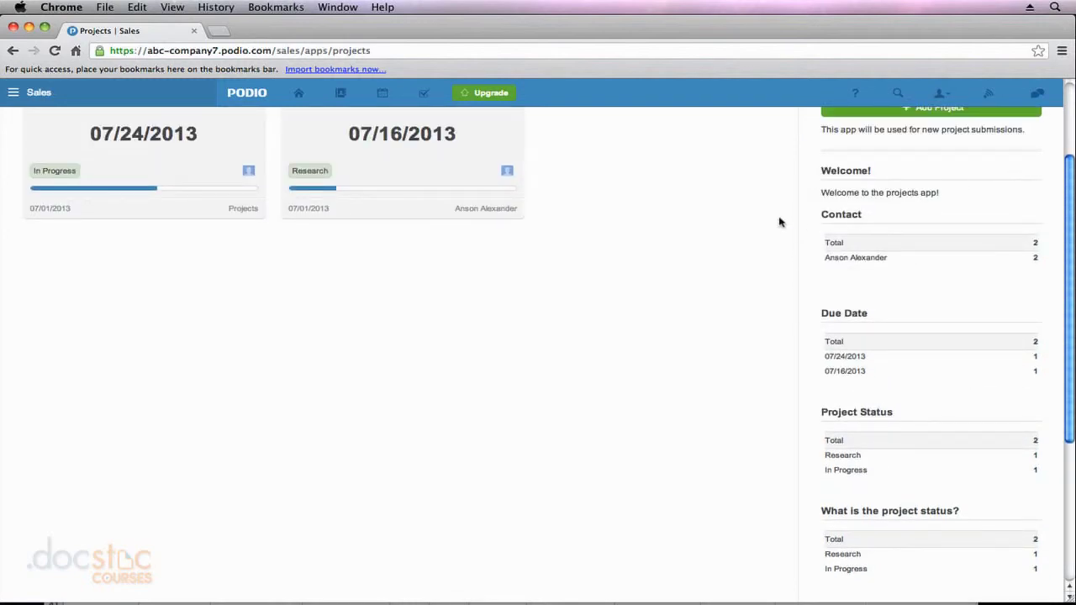
{"action": "scroll", "coordinate": [772, 227], "scroll_direction": "up", "scroll_amount": 3}
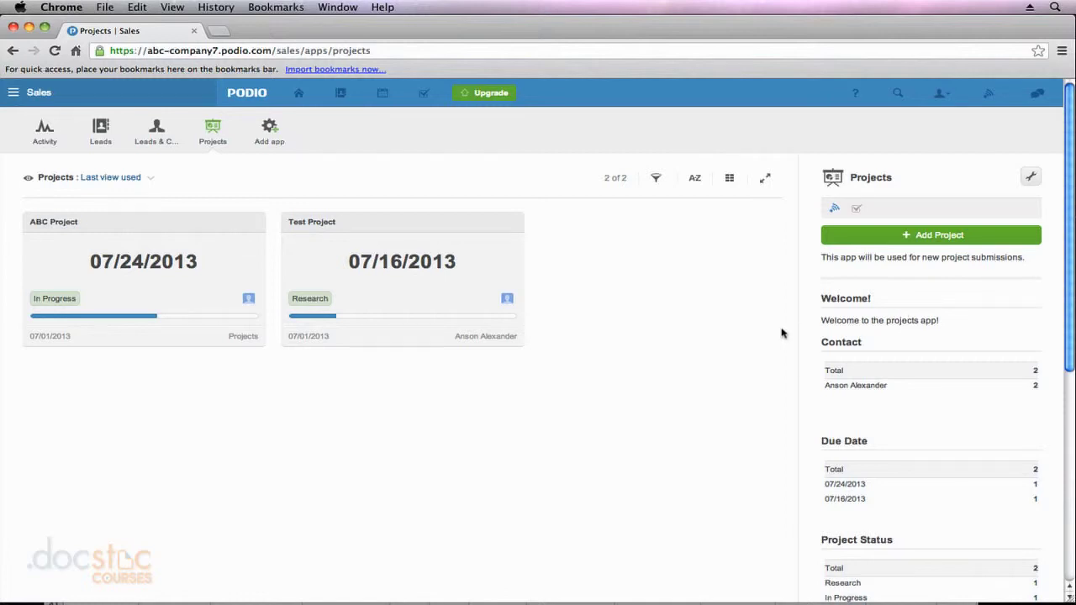
Add a new Report widget from the sidebar's widget choices.
{"action": "scroll", "coordinate": [775, 333], "scroll_direction": "down", "scroll_amount": 3}
{"action": "scroll", "coordinate": [774, 333], "scroll_direction": "down", "scroll_amount": 5}
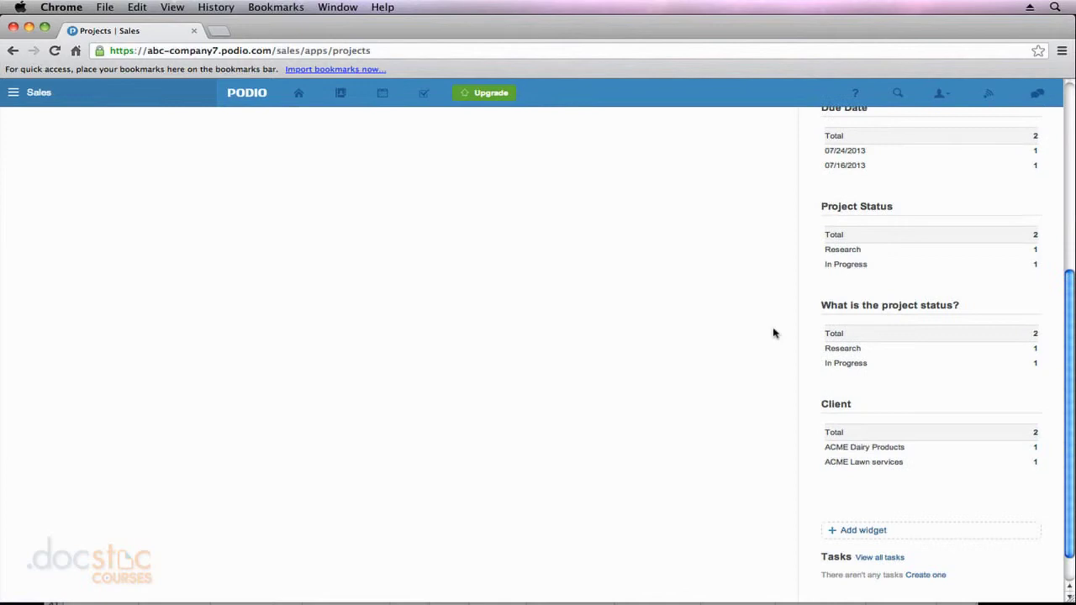
{"action": "left_click", "coordinate": [874, 528]}
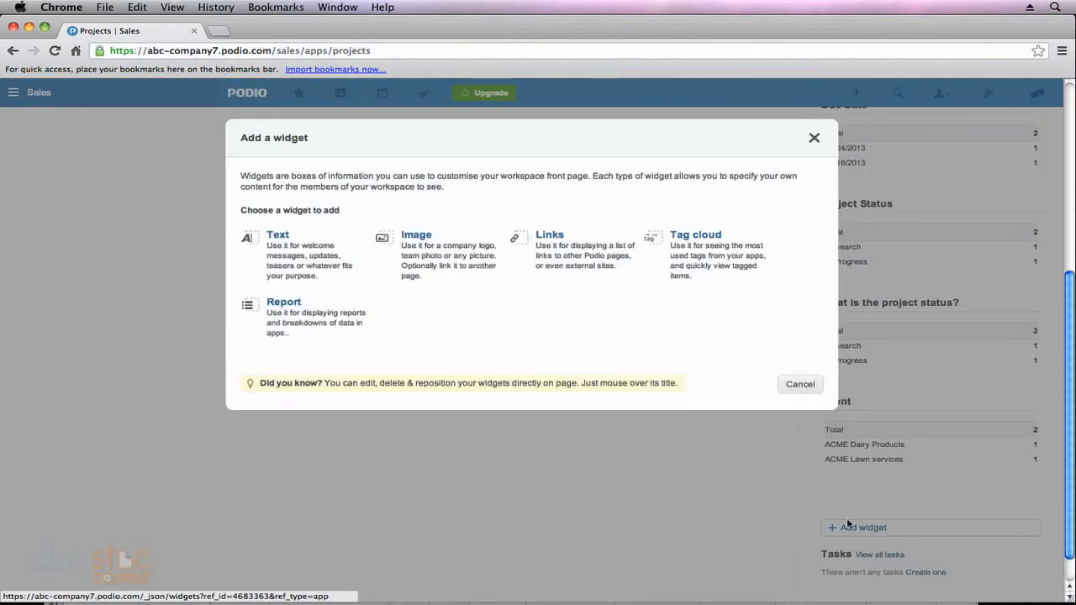
{"action": "left_click", "coordinate": [291, 308]}
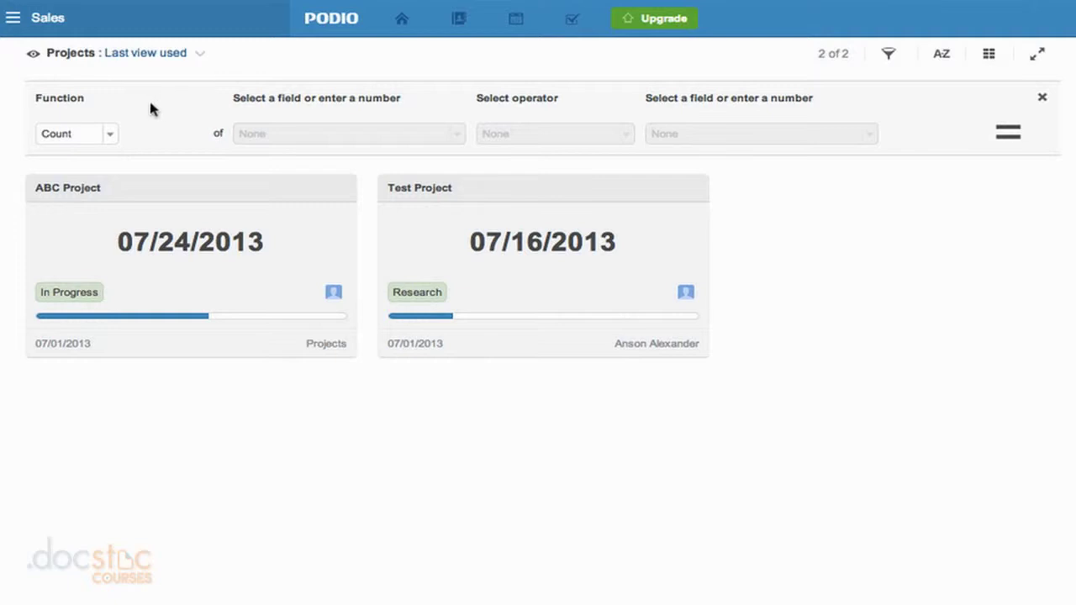
Set the report Function to Average and its field to Cost.
{"action": "left_click", "coordinate": [113, 137]}
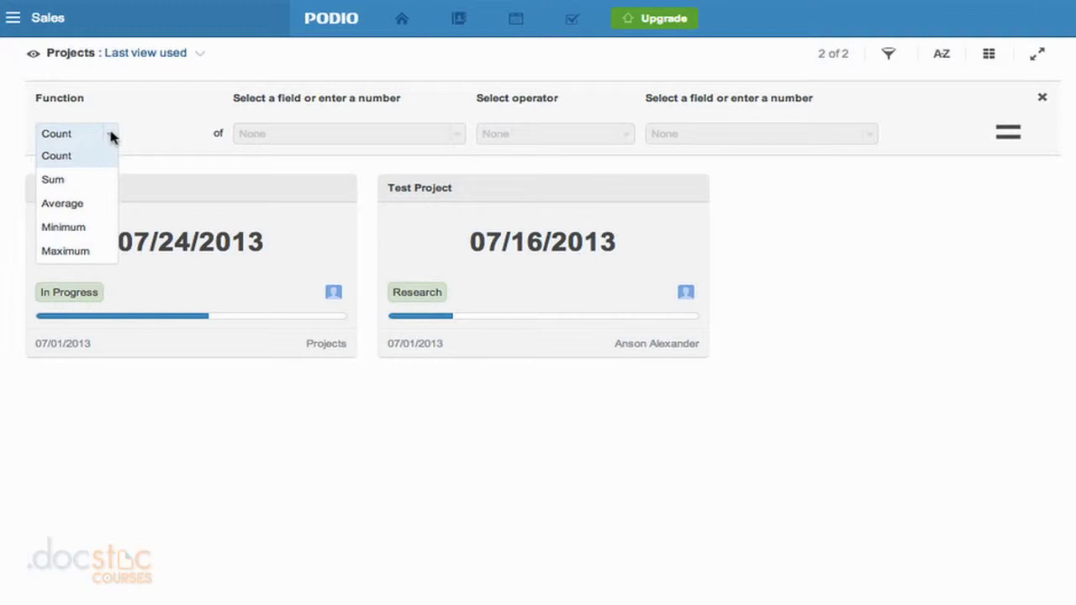
{"action": "left_click", "coordinate": [82, 204]}
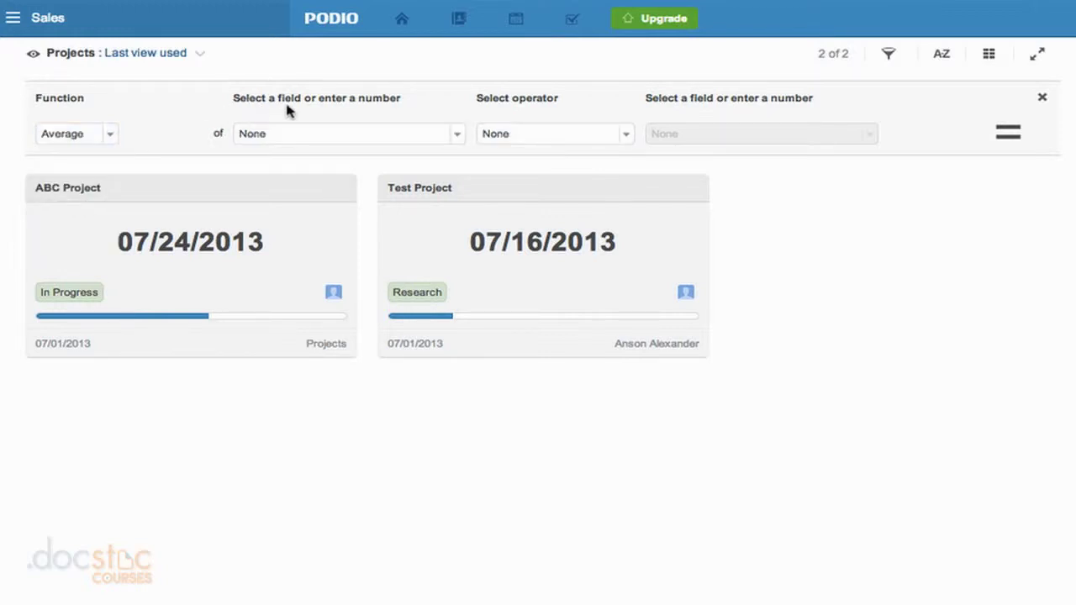
{"action": "left_click", "coordinate": [457, 136]}
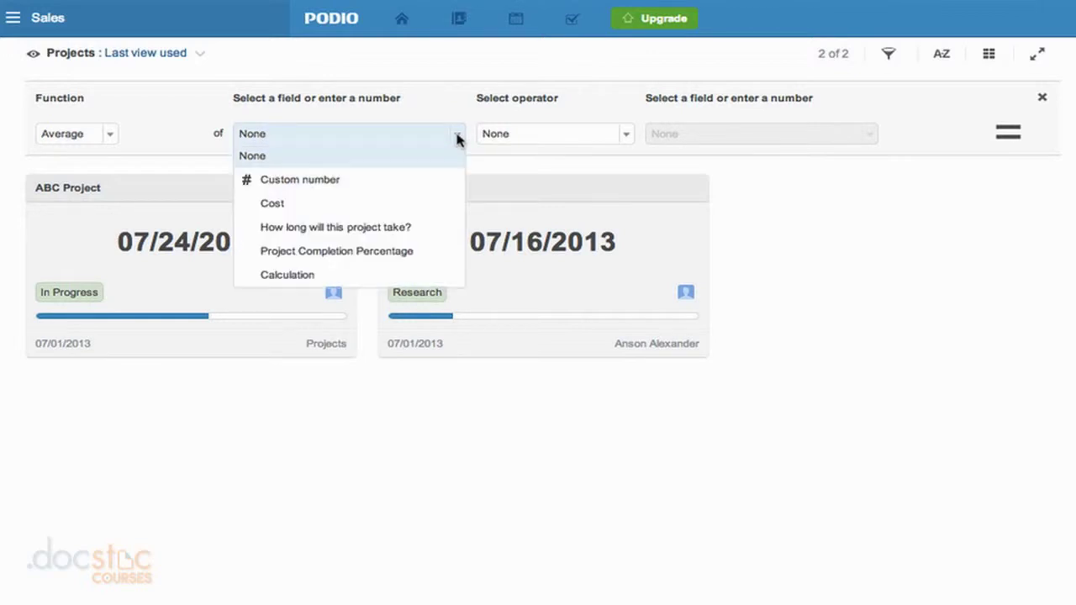
{"action": "left_click", "coordinate": [282, 208]}
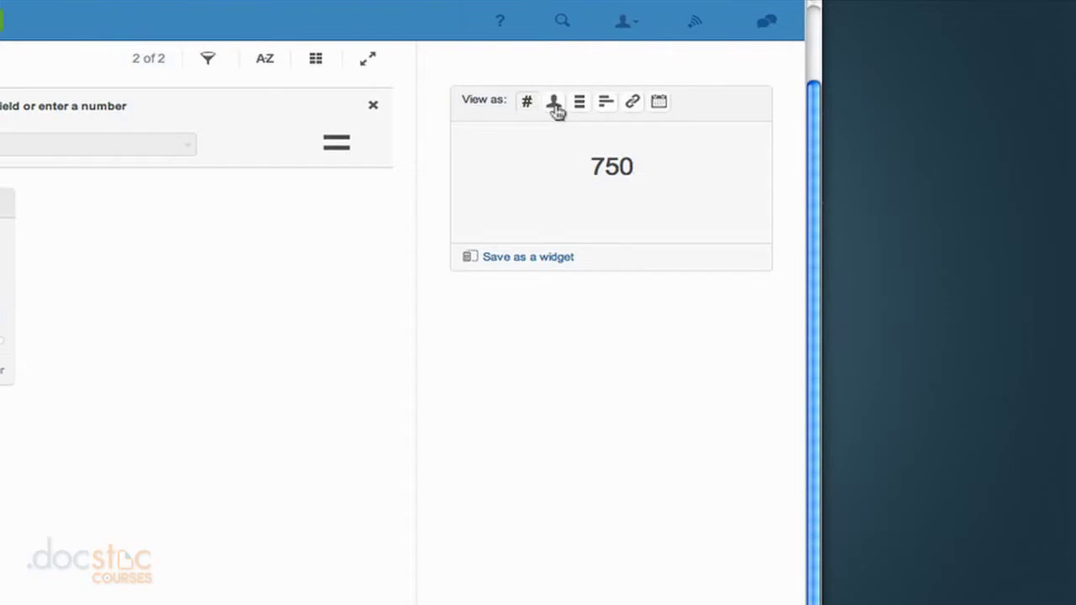
Group the average Cost by the Contact person field.
{"action": "left_click", "coordinate": [555, 102]}
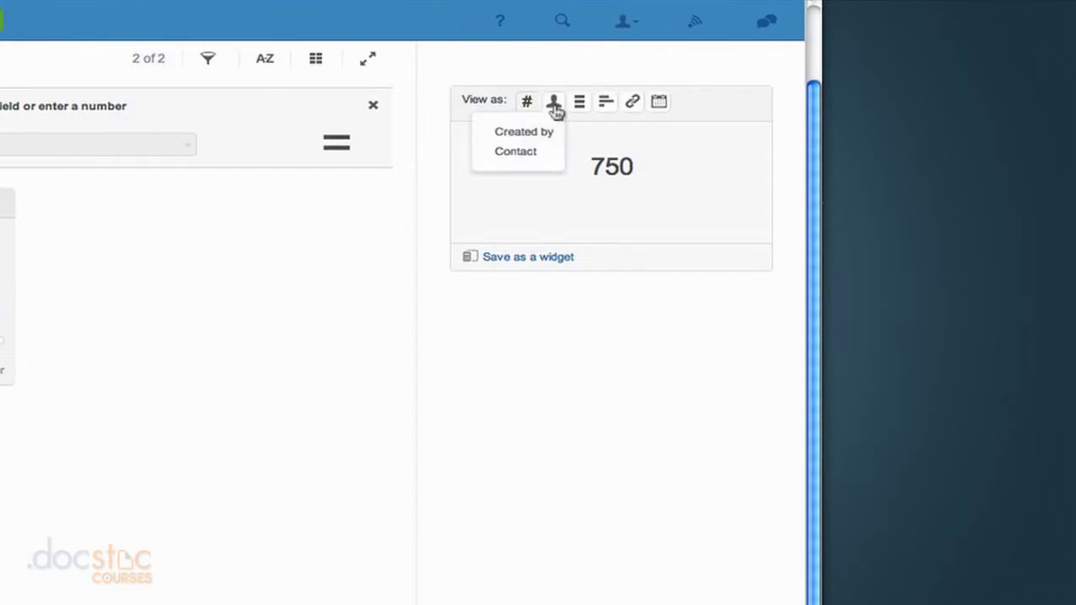
{"action": "left_click", "coordinate": [516, 151]}
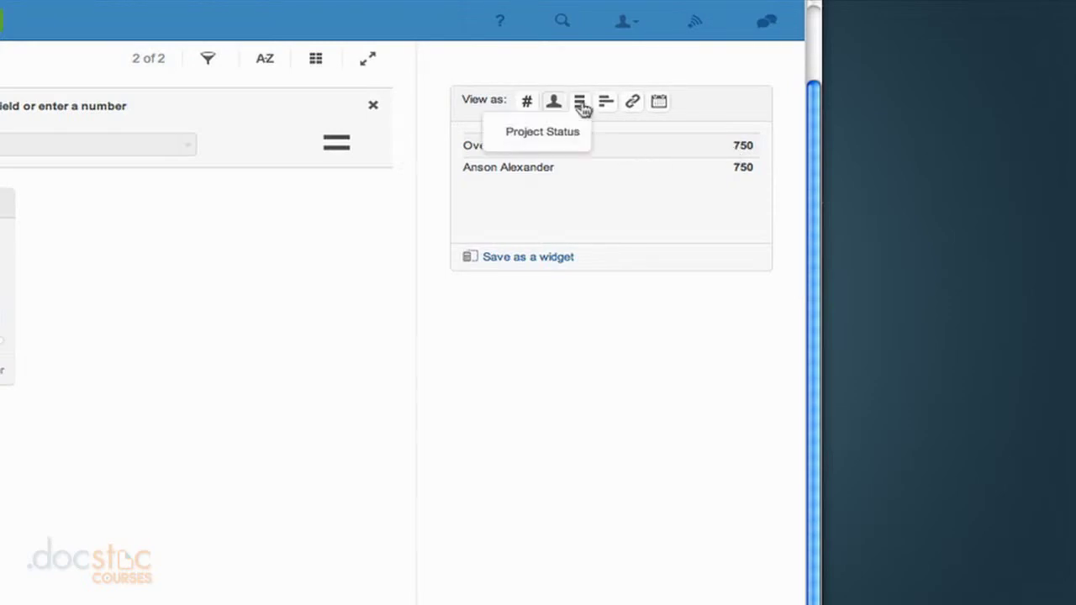
Switch the report grouping to Project Status.
{"action": "left_click", "coordinate": [570, 133]}
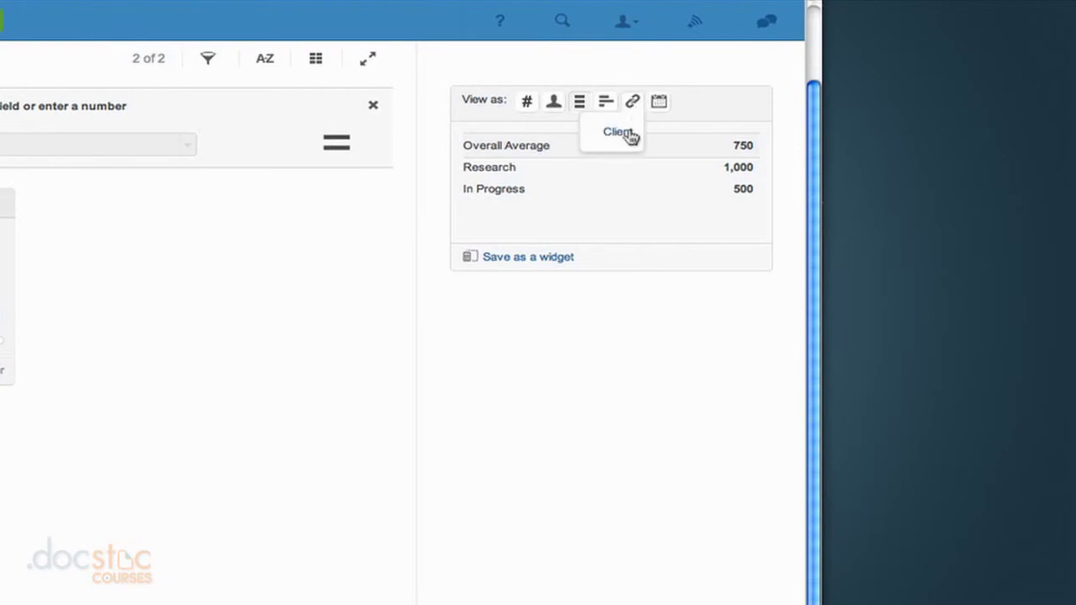
Switch the report grouping to Client.
{"action": "left_click", "coordinate": [622, 133]}
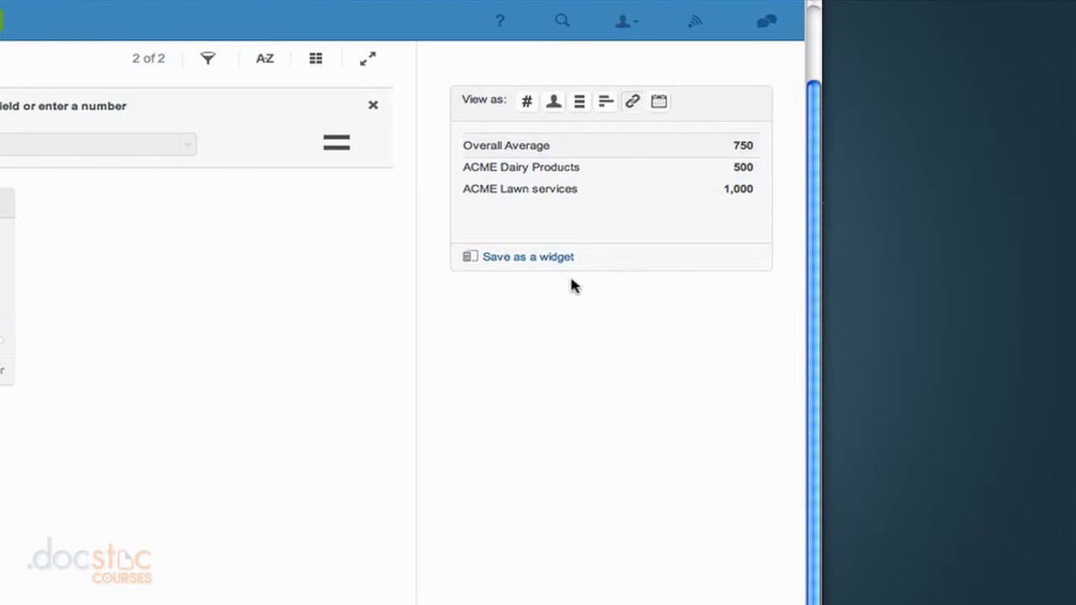
Save the report as widget 'Average Cost by Client', placed on This app's sidebar.
{"action": "left_click", "coordinate": [551, 263]}
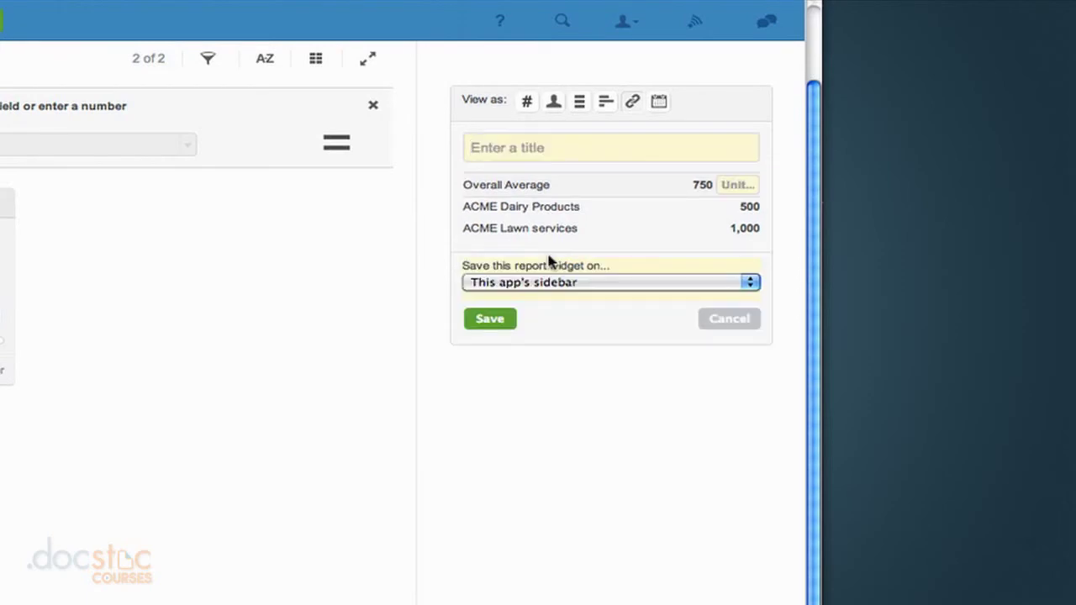
{"action": "type", "text": "Average"}
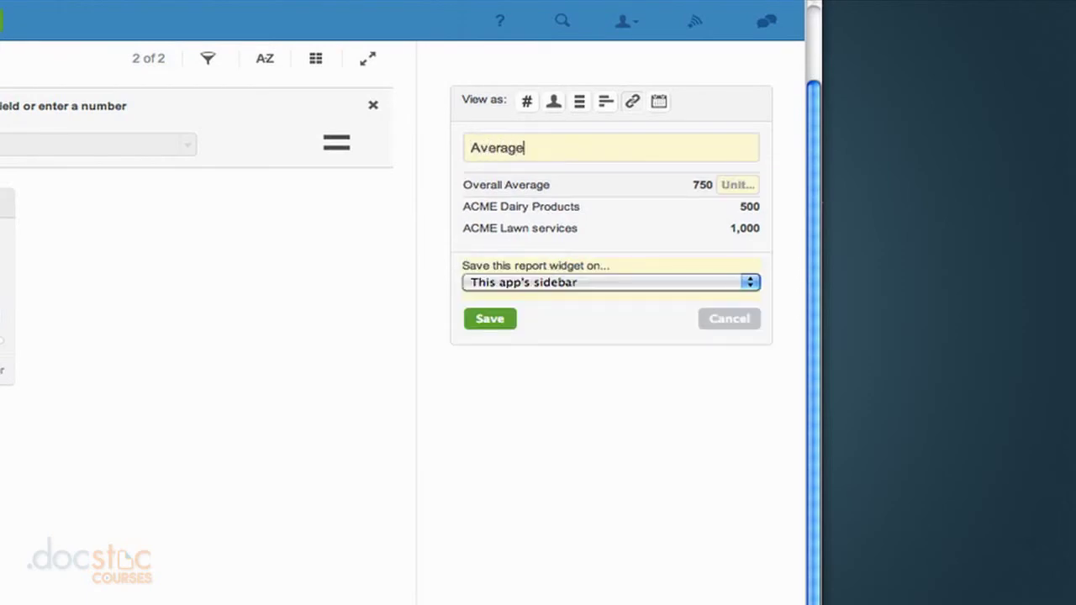
{"action": "type", "text": " Cost by Client"}
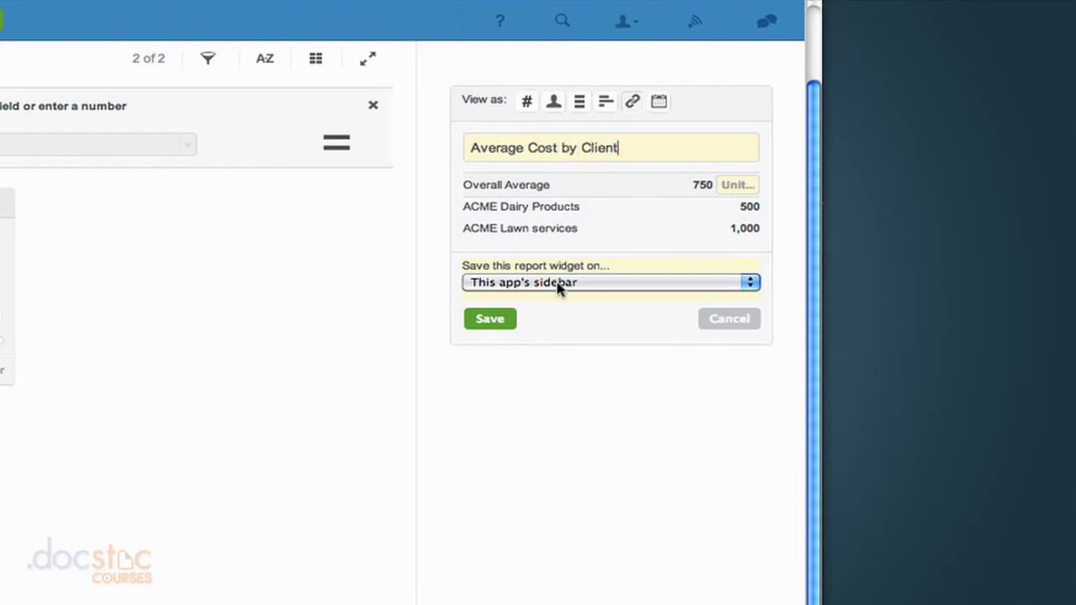
{"action": "left_click", "coordinate": [630, 286]}
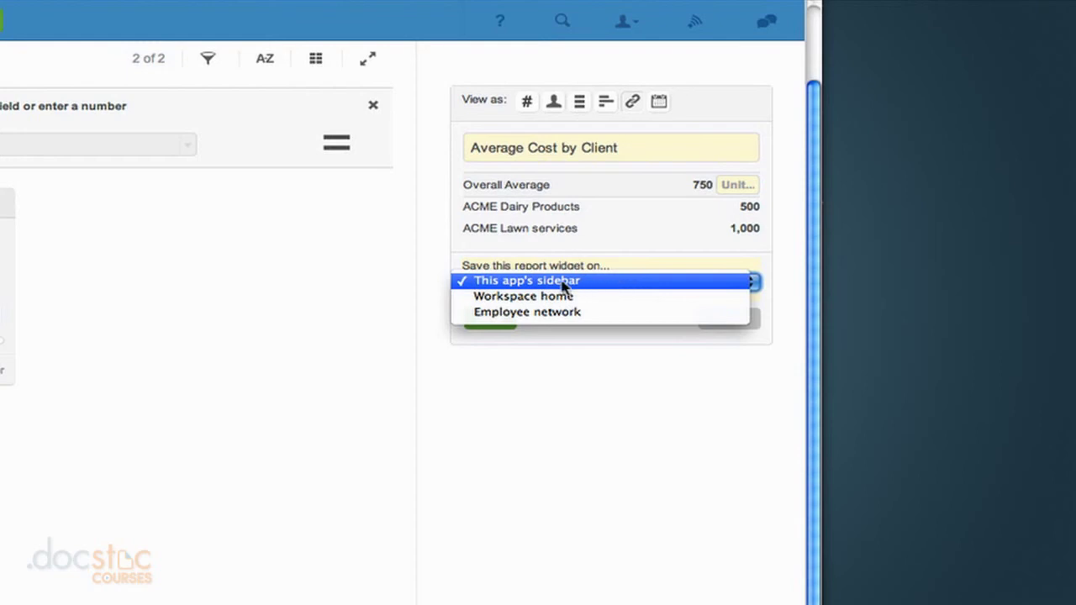
{"action": "left_click", "coordinate": [528, 282]}
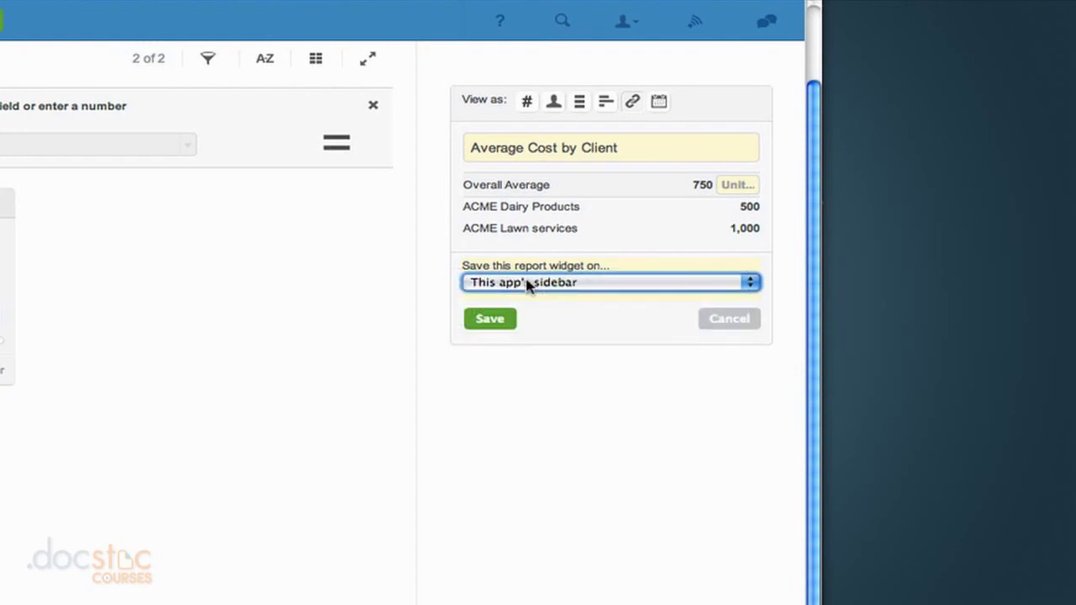
{"action": "left_click", "coordinate": [500, 324]}
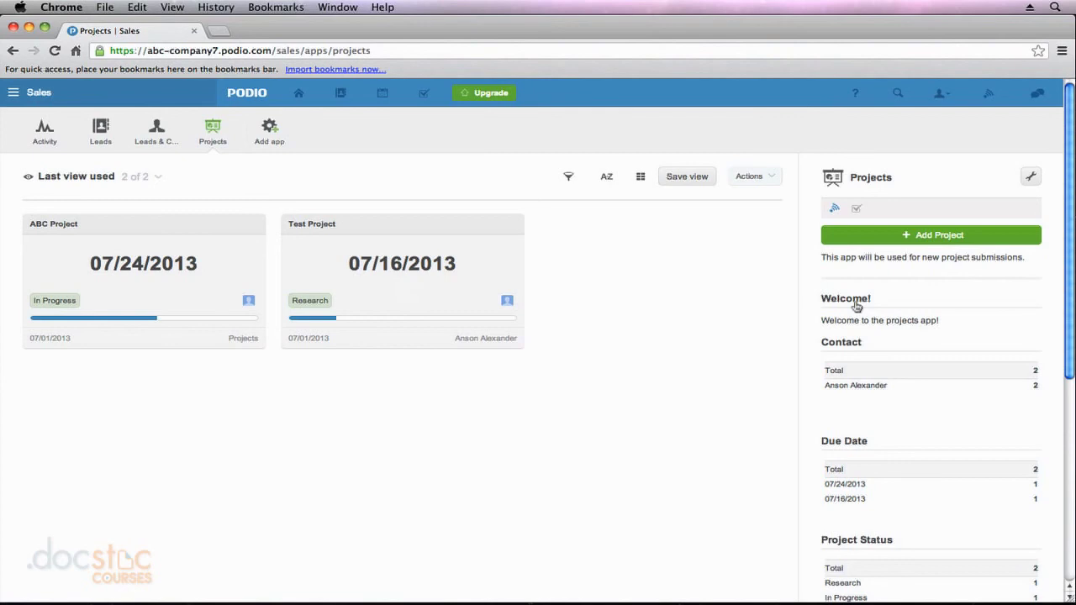
Drag the Average Cost by Client widget up between Due Date and Project Status.
{"action": "scroll", "coordinate": [751, 334], "scroll_direction": "down", "scroll_amount": 1}
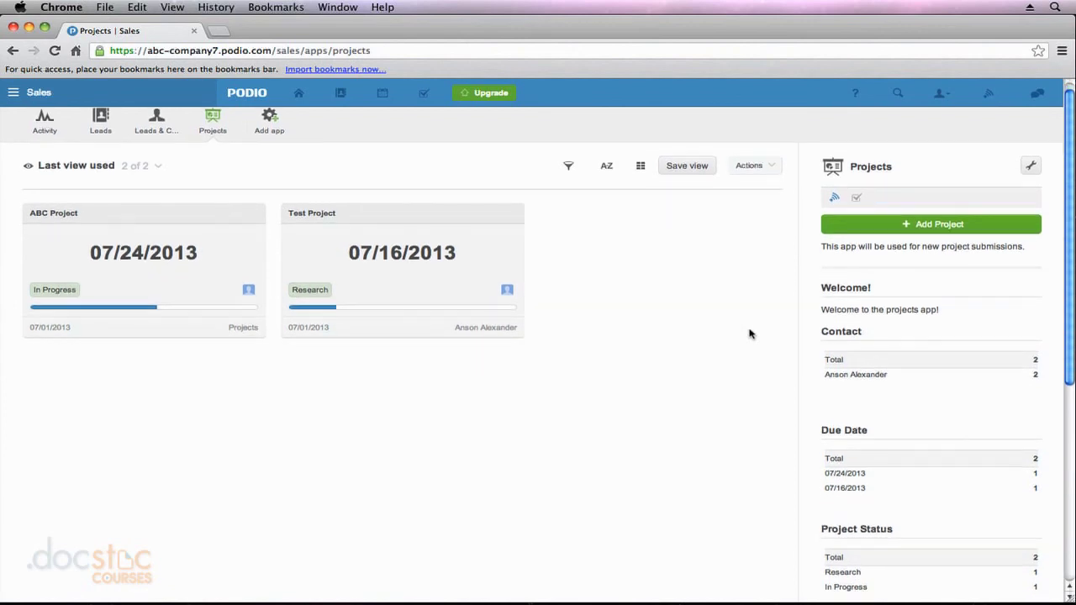
{"action": "scroll", "coordinate": [750, 334], "scroll_direction": "down", "scroll_amount": 5}
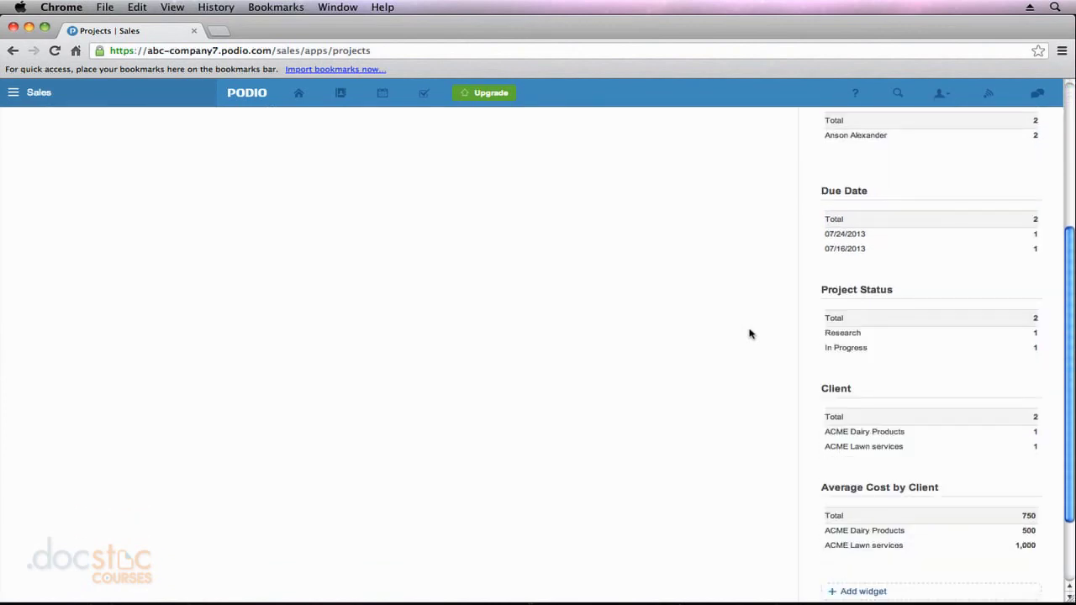
{"action": "scroll", "coordinate": [751, 333], "scroll_direction": "down", "scroll_amount": 2}
{"action": "mouse_move", "coordinate": [906, 415]}
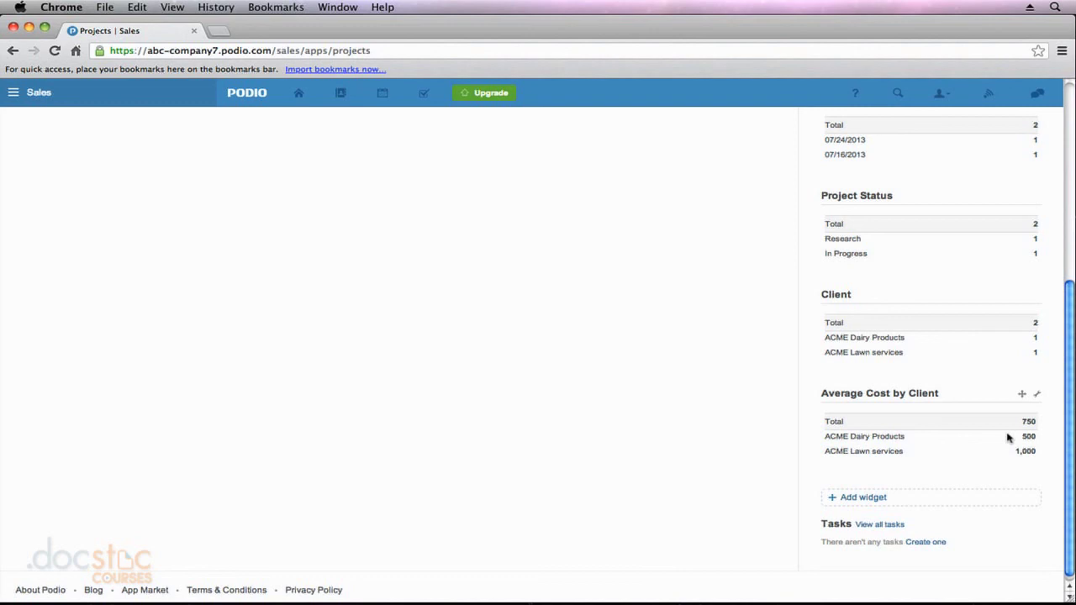
{"action": "left_click_drag", "start_coordinate": [1021, 393], "coordinate": [1020, 289]}
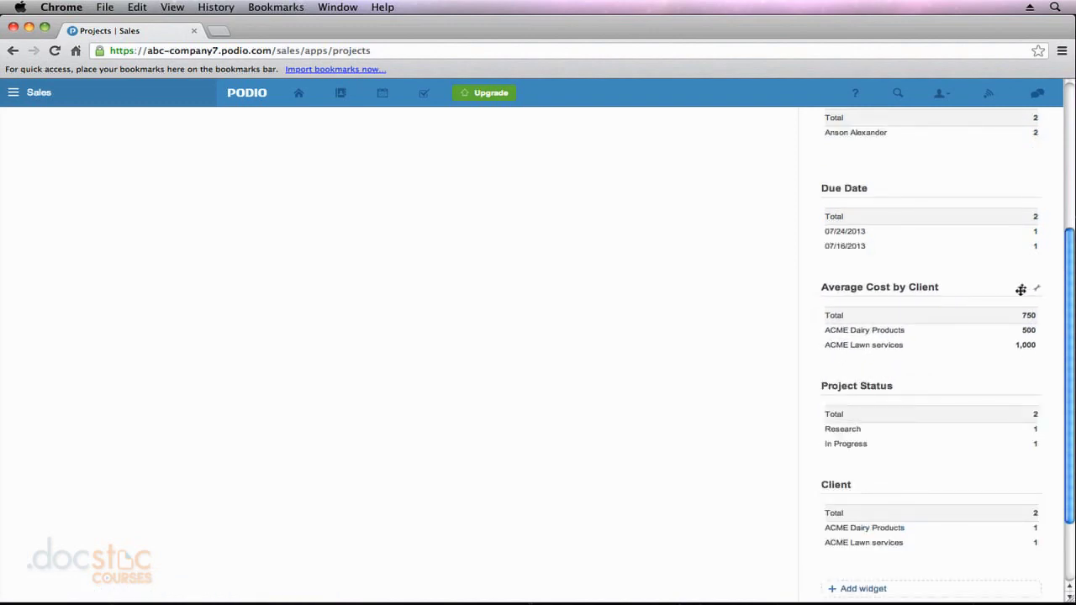